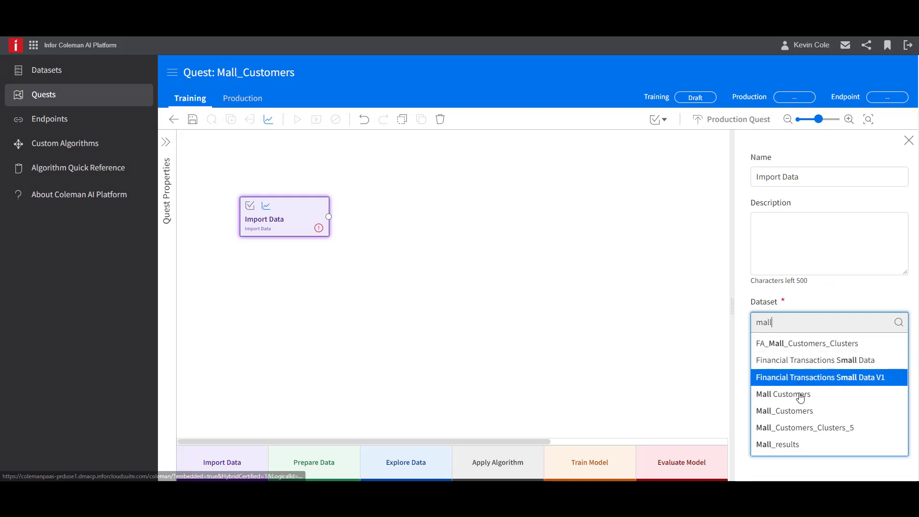
Select Mall_Customers as the dataset of the Import Data activity and save the quest.
{"action": "left_click", "coordinate": [801, 410]}
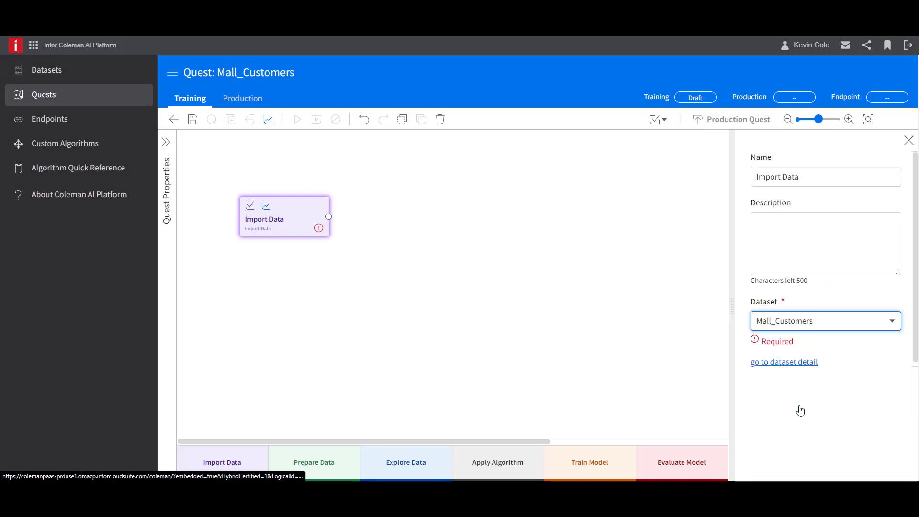
{"action": "left_click", "coordinate": [193, 119]}
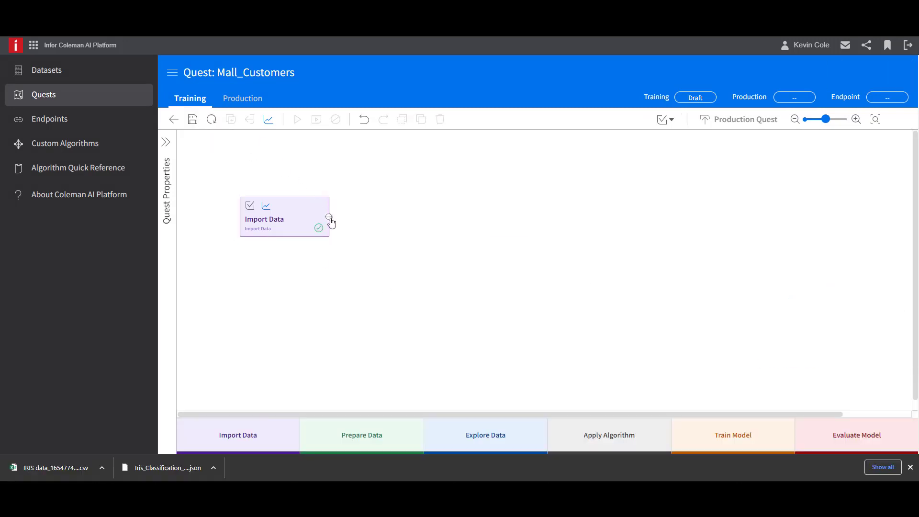
Connect an Edit Metadata activity to the Import Data output and name it Select Numerical Features.
{"action": "left_click_drag", "start_coordinate": [328, 218], "coordinate": [382, 219]}
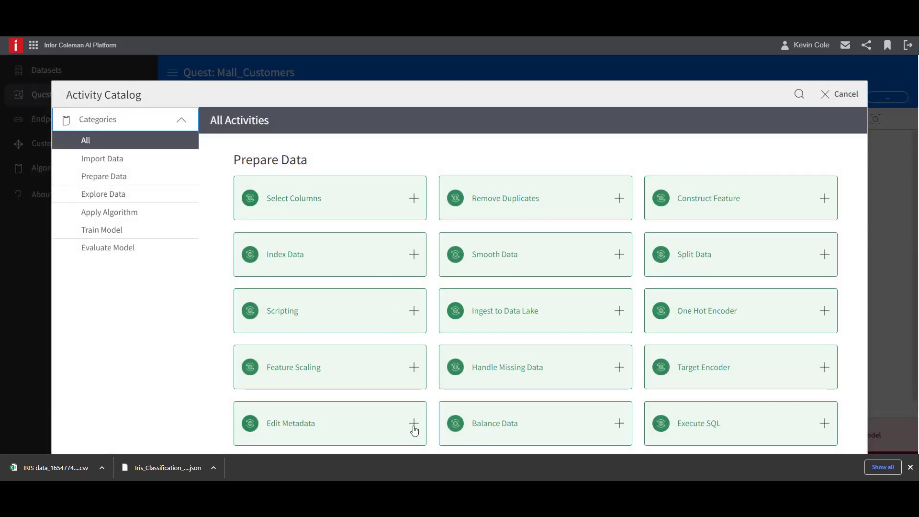
{"action": "left_click", "coordinate": [414, 426]}
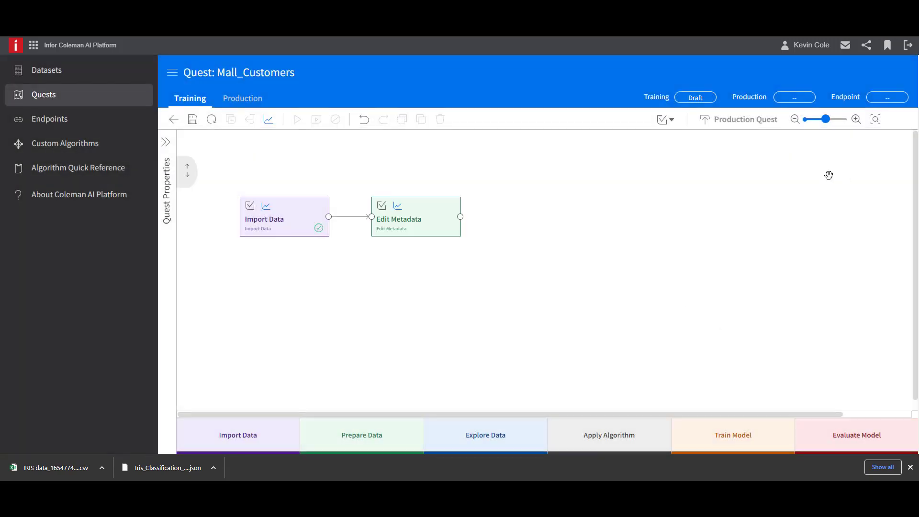
{"action": "type", "text": "Select Numerical Features"}
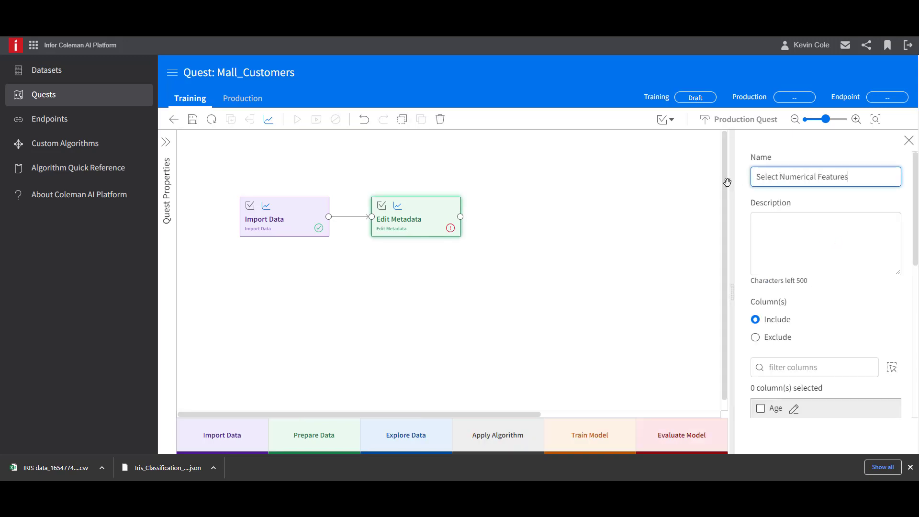
Include the Age, Annual_Income__k$_ and Spending_Score__1_100_ columns in the Select Numerical Features activity.
{"action": "scroll", "coordinate": [846, 328], "scroll_direction": "down", "scroll_amount": 2}
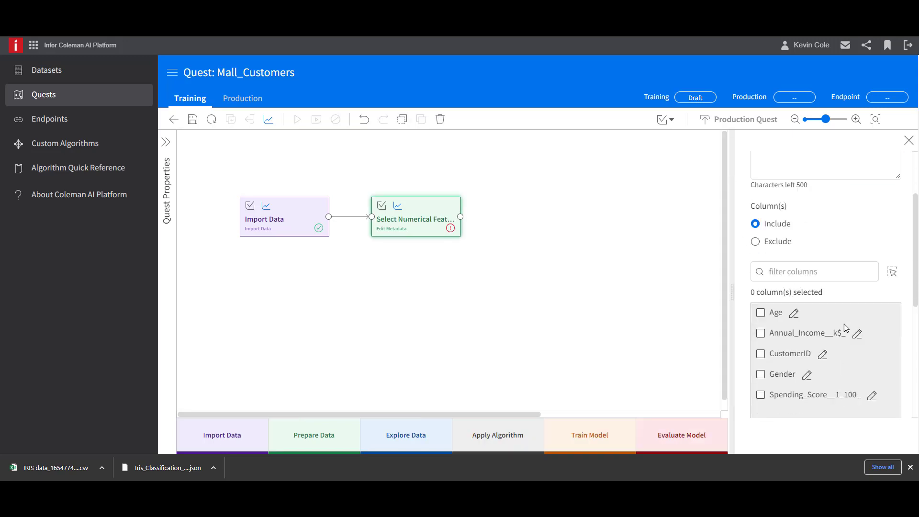
{"action": "left_click", "coordinate": [761, 315]}
{"action": "left_click", "coordinate": [761, 336]}
{"action": "left_click", "coordinate": [761, 396]}
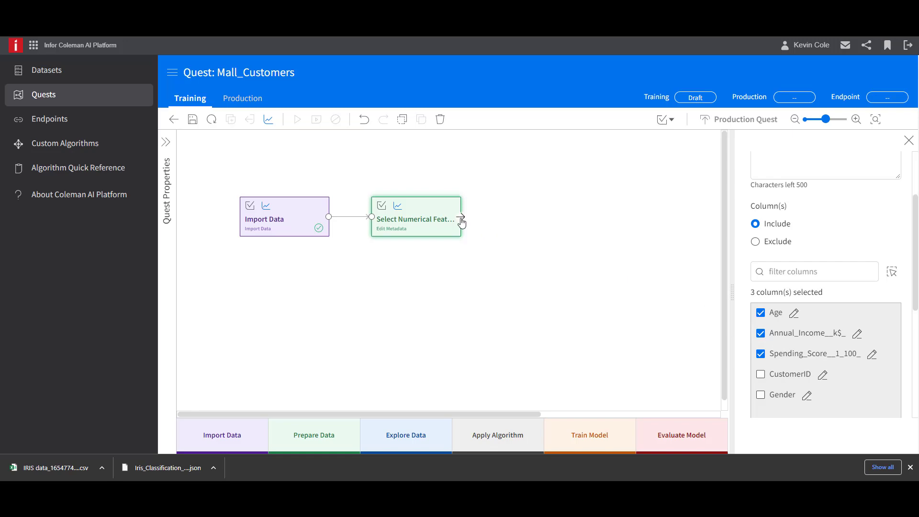
Connect a second Edit Metadata activity after Select Numerical Features, name it Select Categorical Features, and include the Gender column.
{"action": "left_click_drag", "start_coordinate": [462, 223], "coordinate": [538, 228]}
{"action": "left_click", "coordinate": [413, 423]}
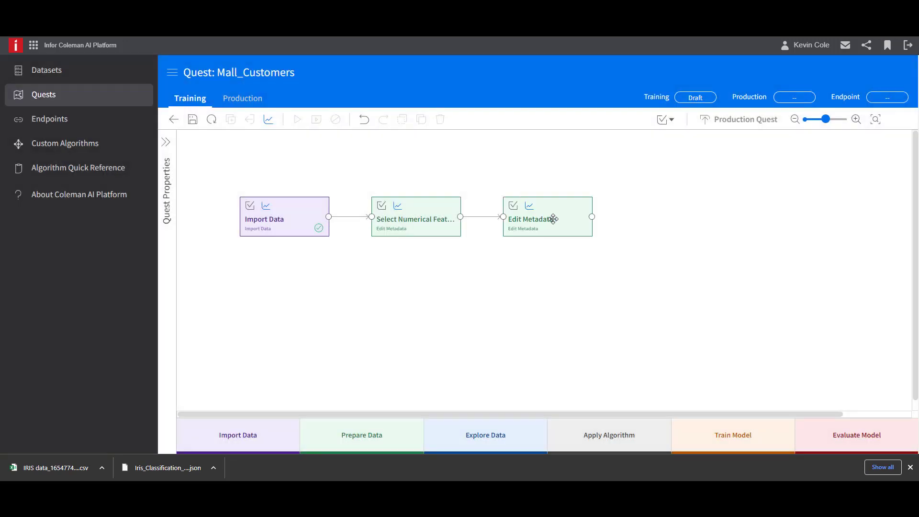
{"action": "left_click", "coordinate": [553, 219]}
{"action": "left_click_drag", "start_coordinate": [837, 178], "coordinate": [722, 177]}
{"action": "type", "text": "Select Categorical Features"}
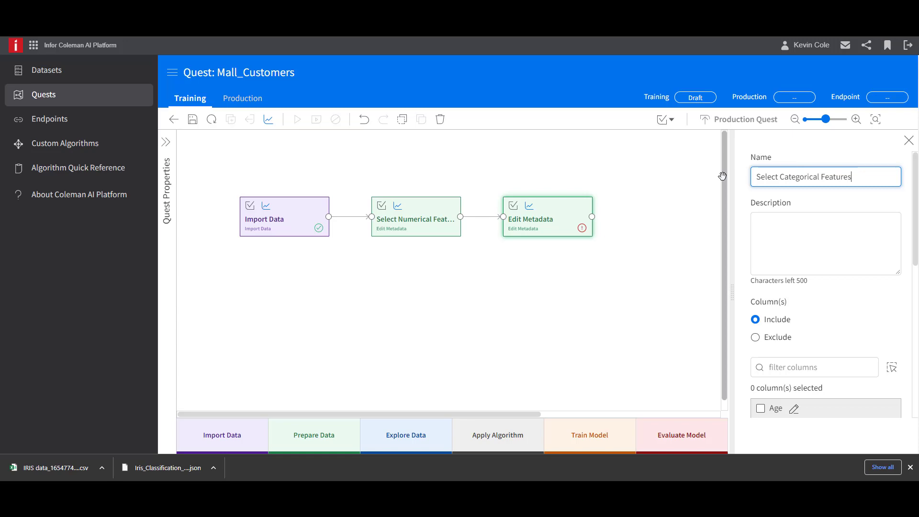
{"action": "scroll", "coordinate": [814, 263], "scroll_direction": "down", "scroll_amount": 3}
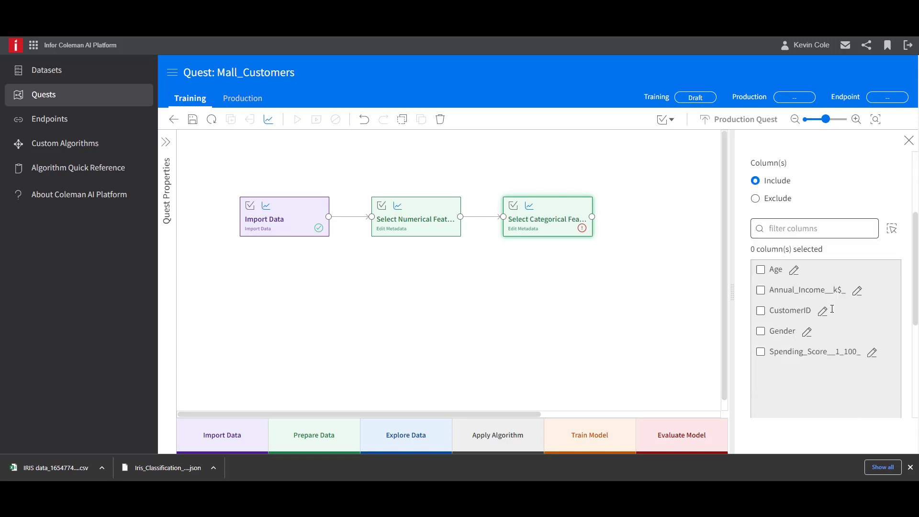
{"action": "left_click", "coordinate": [762, 326]}
Connect a One Hot Encoder activity after Select Categorical Features and include the Gender column in it.
{"action": "left_click_drag", "start_coordinate": [594, 217], "coordinate": [654, 222]}
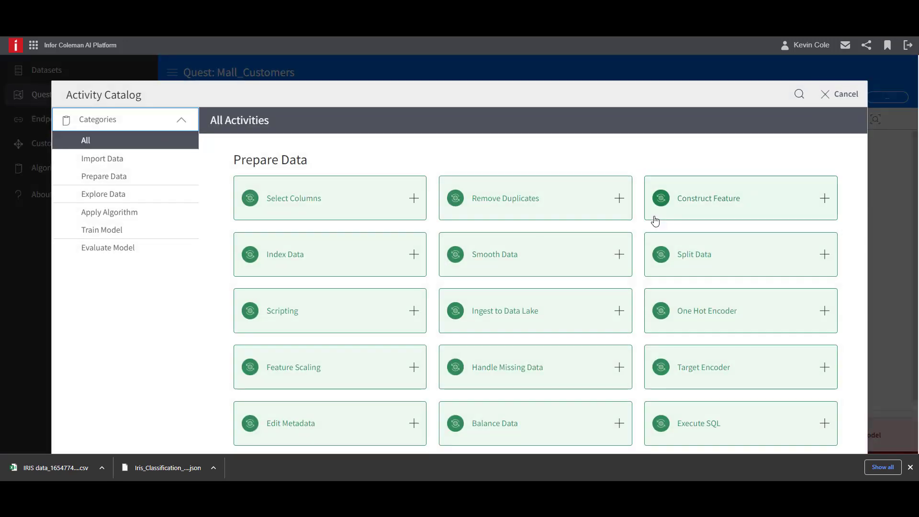
{"action": "left_click", "coordinate": [828, 313]}
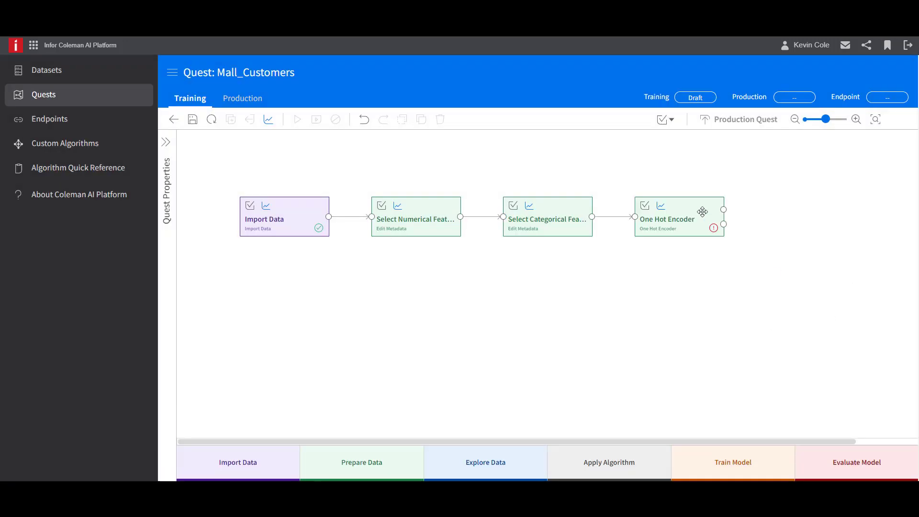
{"action": "left_click", "coordinate": [702, 212]}
{"action": "left_click", "coordinate": [755, 358]}
{"action": "scroll", "coordinate": [766, 335], "scroll_direction": "down", "scroll_amount": 3}
{"action": "left_click", "coordinate": [761, 306]}
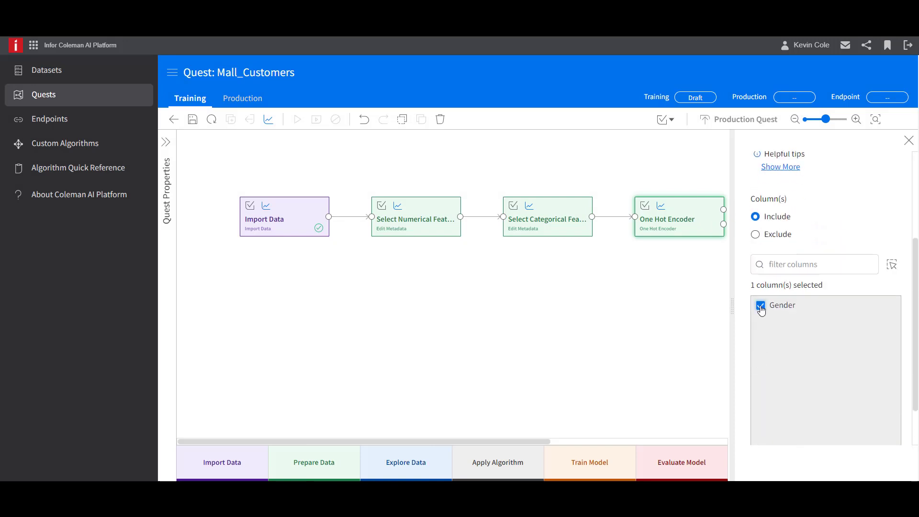
{"action": "left_click", "coordinate": [908, 141]}
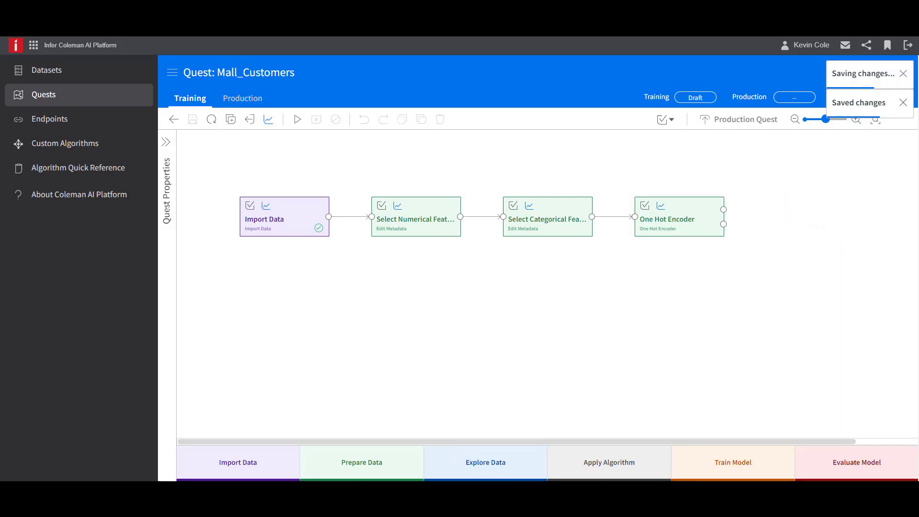
Add a Select Columns activity in a second row, connect the One Hot Encoder's upper output to it, and name it Include Features.
{"action": "left_click", "coordinate": [415, 304]}
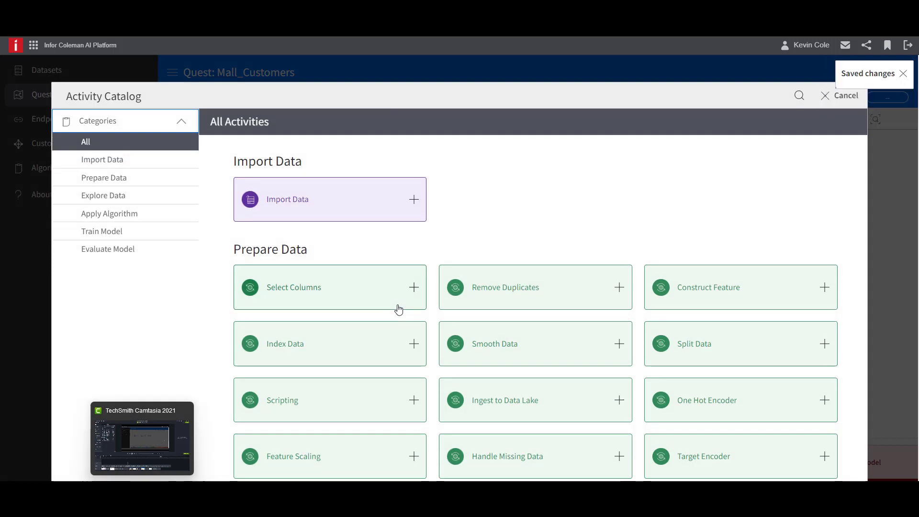
{"action": "left_click", "coordinate": [412, 290]}
{"action": "left_click_drag", "start_coordinate": [723, 210], "coordinate": [371, 307]}
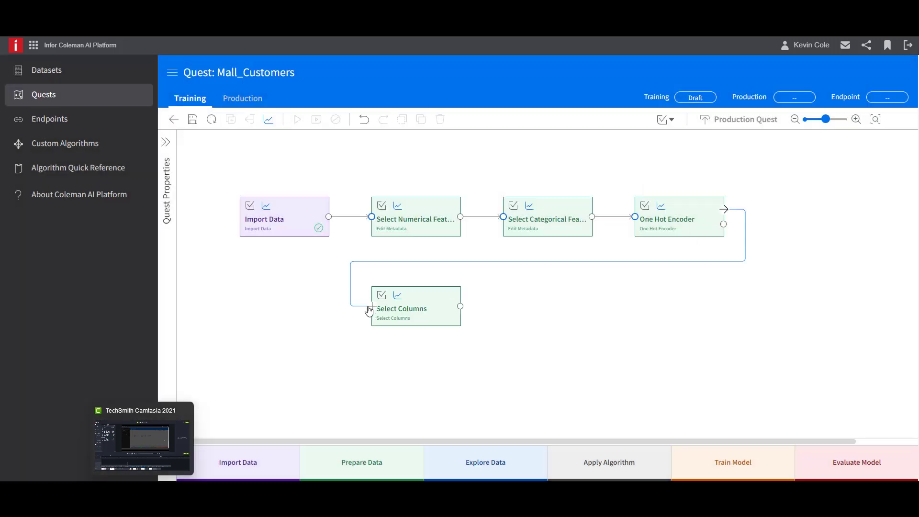
{"action": "left_click", "coordinate": [441, 305]}
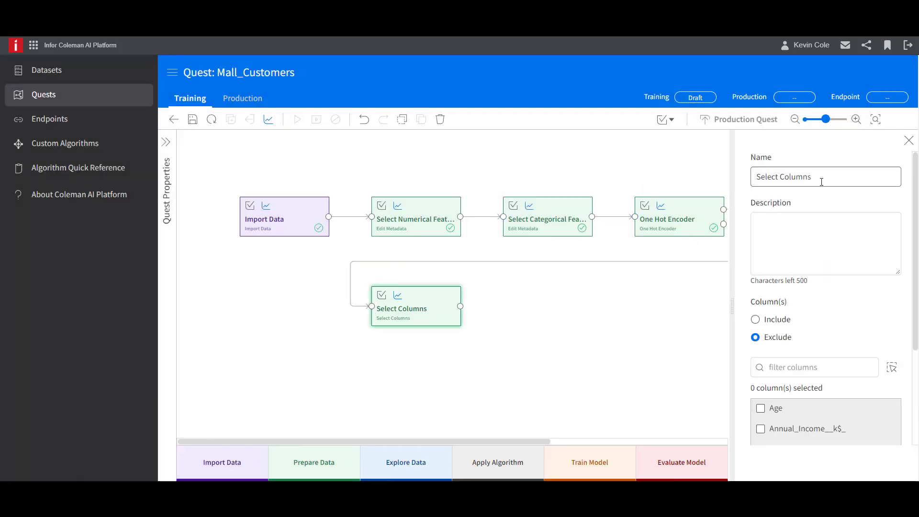
{"action": "triple_click", "coordinate": [822, 182]}
{"action": "type", "text": "Include Features"}
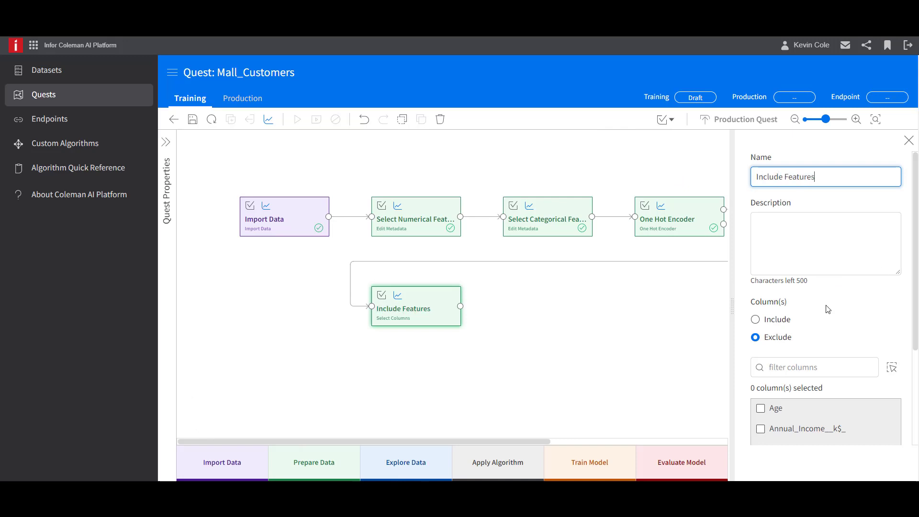
Set Include Features to include the Age, Annual_Income__k$_, Gender_female, Gender_male and Spending_Score__1_100_ columns.
{"action": "left_click", "coordinate": [827, 317]}
{"action": "scroll", "coordinate": [827, 307], "scroll_direction": "down", "scroll_amount": 3}
{"action": "left_click", "coordinate": [761, 271]}
{"action": "left_click", "coordinate": [761, 292]}
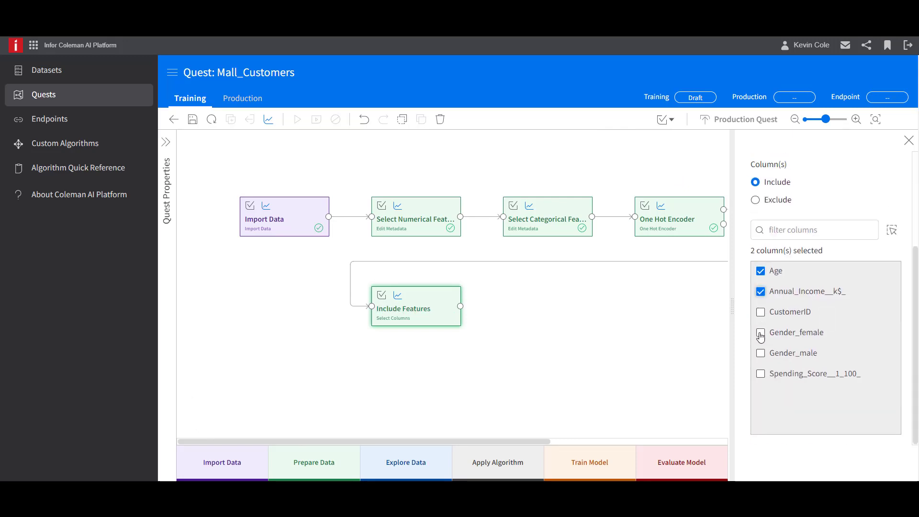
{"action": "left_click", "coordinate": [761, 332]}
{"action": "left_click", "coordinate": [761, 353]}
{"action": "left_click", "coordinate": [760, 373]}
{"action": "left_click", "coordinate": [495, 318]}
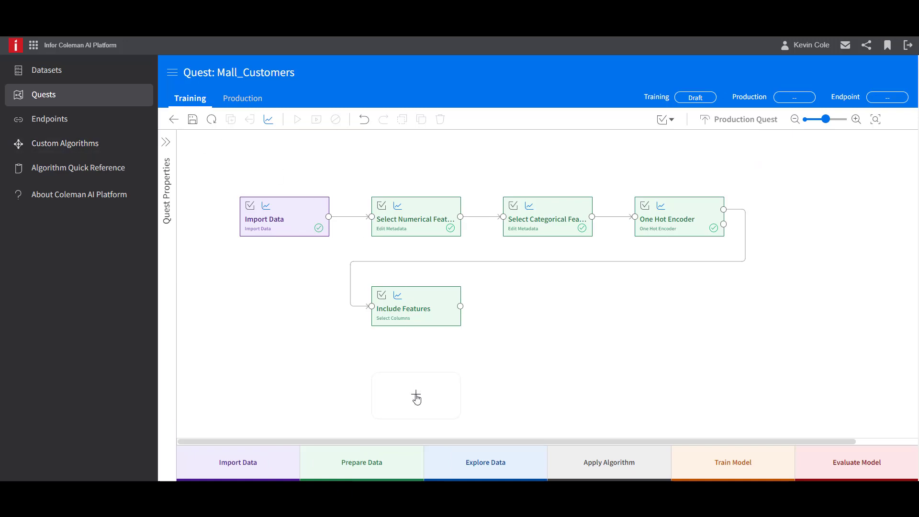
Add a K-Means algorithm activity below Include Features with K set to 5 and Feature Dim set to 5.
{"action": "left_click", "coordinate": [416, 396]}
{"action": "scroll", "coordinate": [718, 285], "scroll_direction": "down", "scroll_amount": 10}
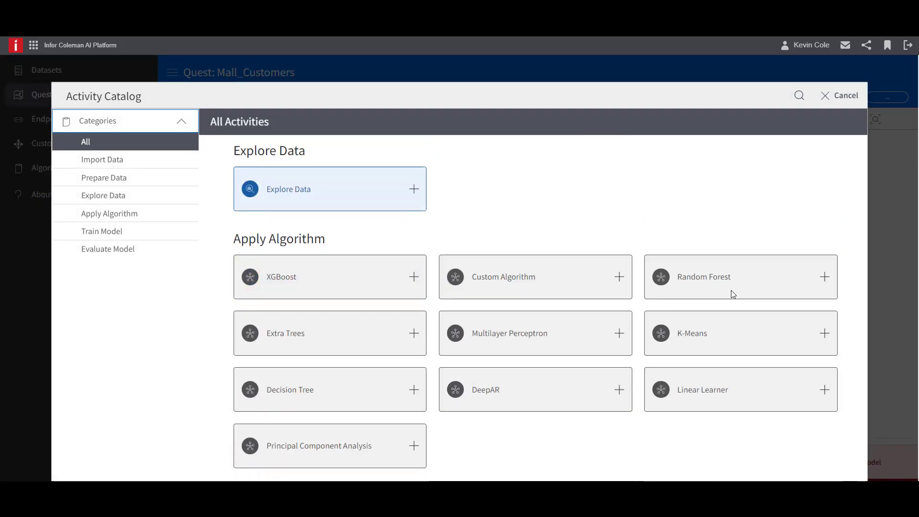
{"action": "left_click", "coordinate": [825, 266]}
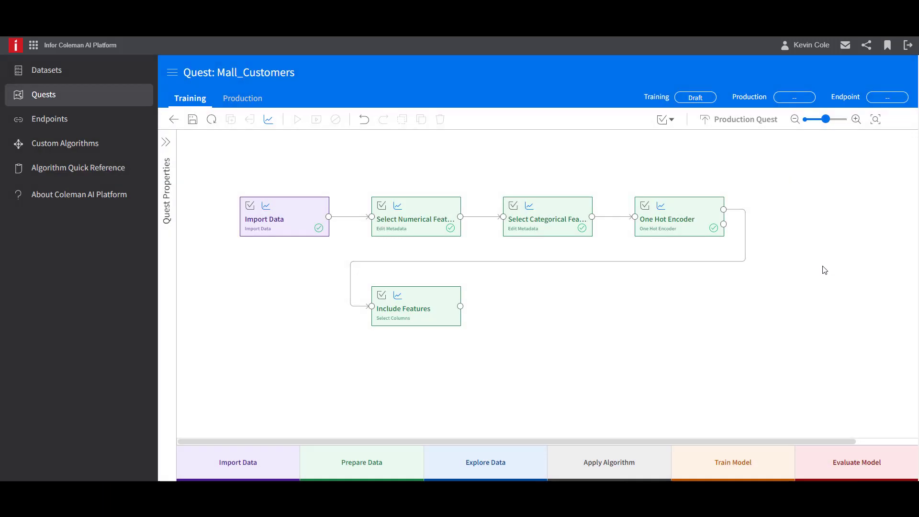
{"action": "left_click", "coordinate": [432, 386]}
{"action": "left_click", "coordinate": [777, 367]}
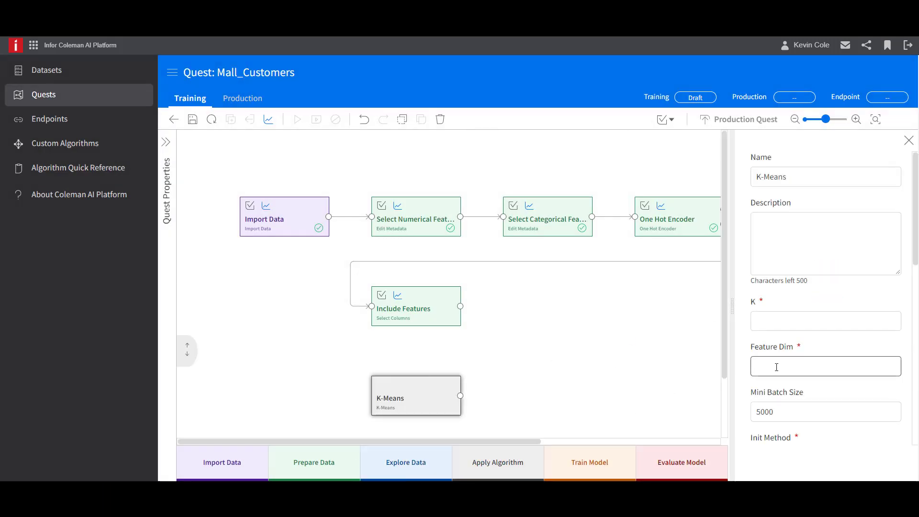
{"action": "type", "text": "5"}
{"action": "left_click", "coordinate": [775, 322]}
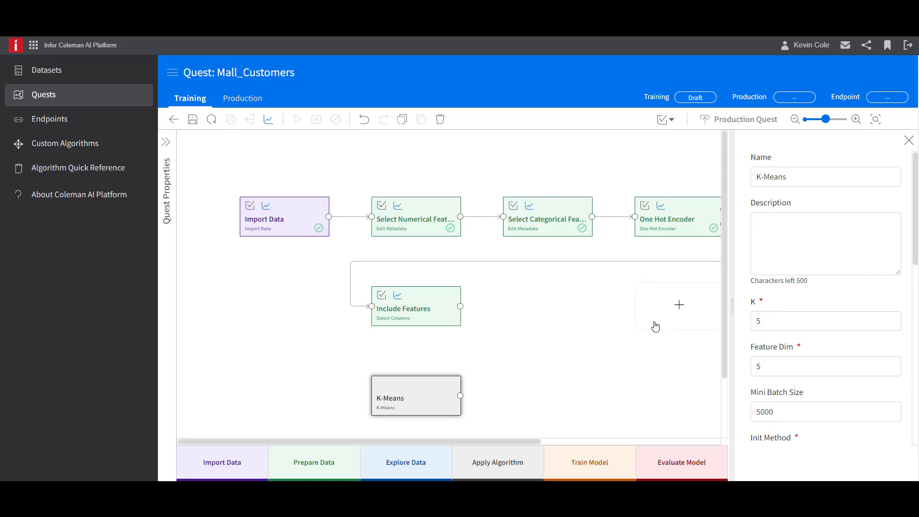
Feed Include Features and K-Means into a Train Model activity, and save and run the quest.
{"action": "left_click_drag", "start_coordinate": [461, 397], "coordinate": [506, 305]}
{"action": "left_click", "coordinate": [335, 177]}
{"action": "left_click", "coordinate": [194, 119]}
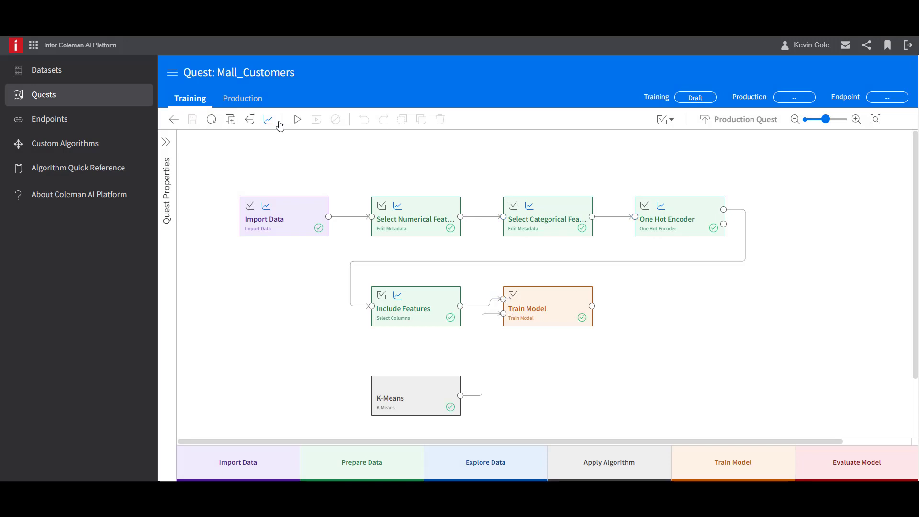
{"action": "left_click", "coordinate": [297, 120]}
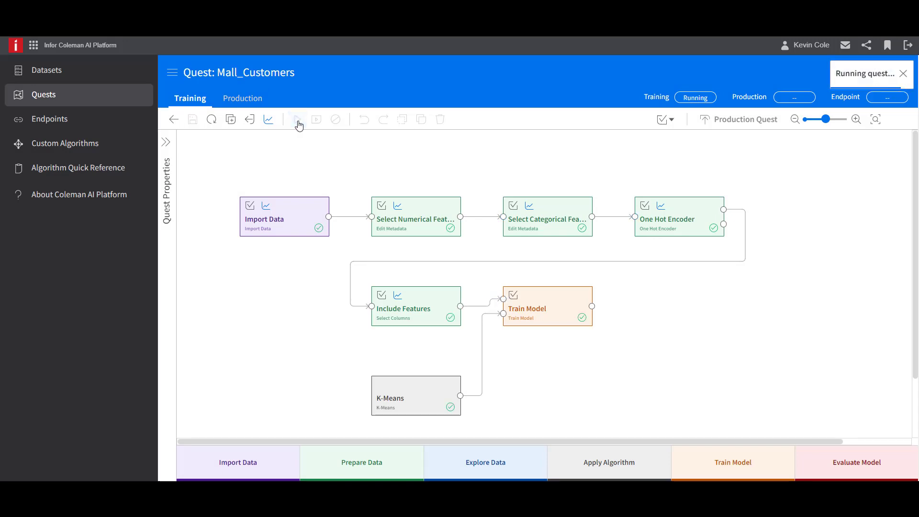
Inspect the output of the Train Model activity.
{"action": "left_click", "coordinate": [593, 313]}
{"action": "left_click_drag", "start_coordinate": [603, 243], "coordinate": [560, 365]}
{"action": "left_click", "coordinate": [494, 428]}
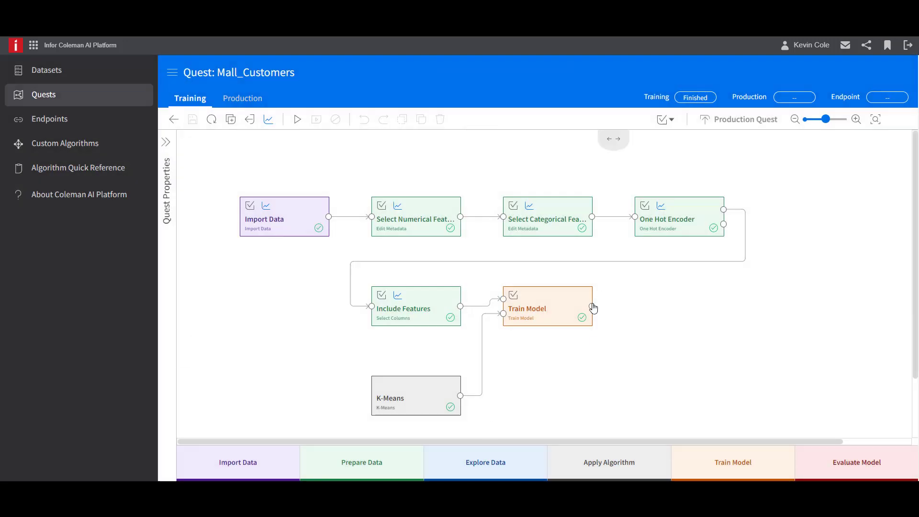
{"action": "mouse_move", "coordinate": [592, 309]}
{"action": "left_click", "coordinate": [653, 312]}
{"action": "left_click", "coordinate": [753, 176]}
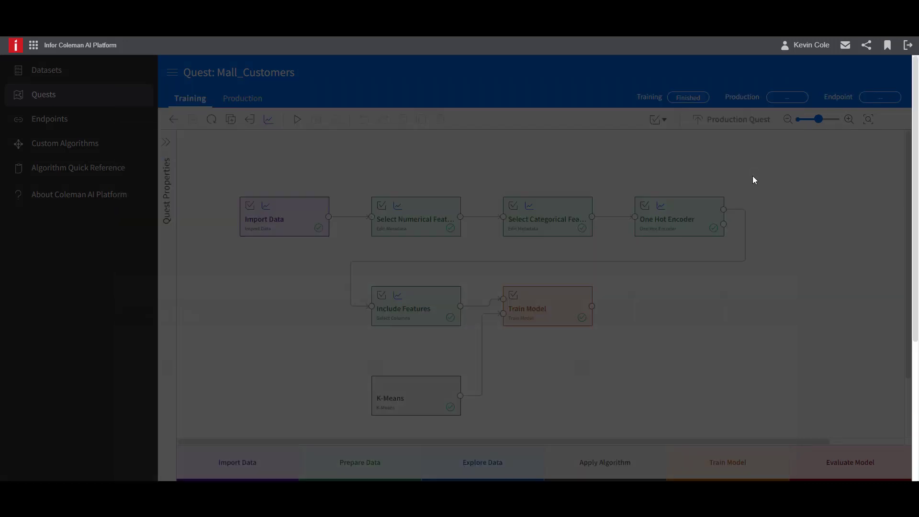
Feed Train Model and Include Features into a Score Model activity, and save and rerun the quest.
{"action": "left_click", "coordinate": [710, 304]}
{"action": "left_click_drag", "start_coordinate": [460, 306], "coordinate": [634, 299]}
{"action": "left_click", "coordinate": [193, 120]}
{"action": "left_click", "coordinate": [298, 120]}
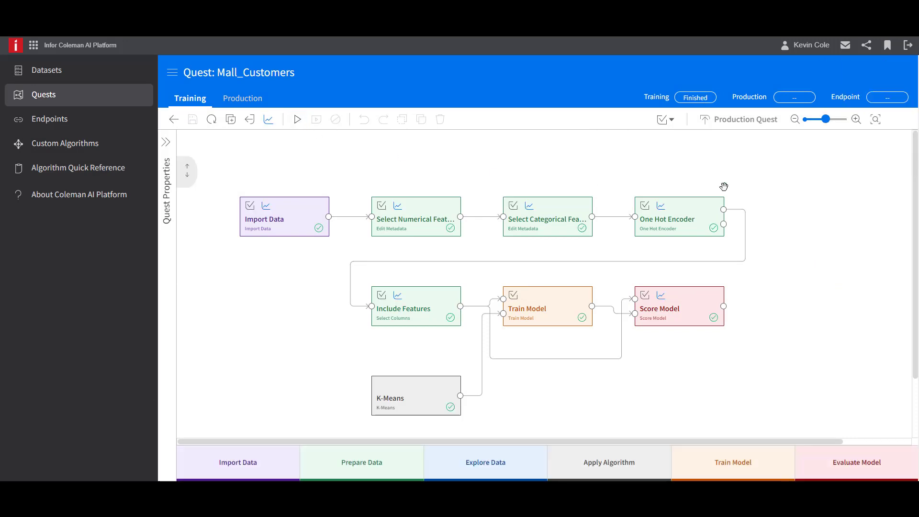
Open the Score Model output and save it as a dataset named Clustering_Results.
{"action": "left_click", "coordinate": [727, 313]}
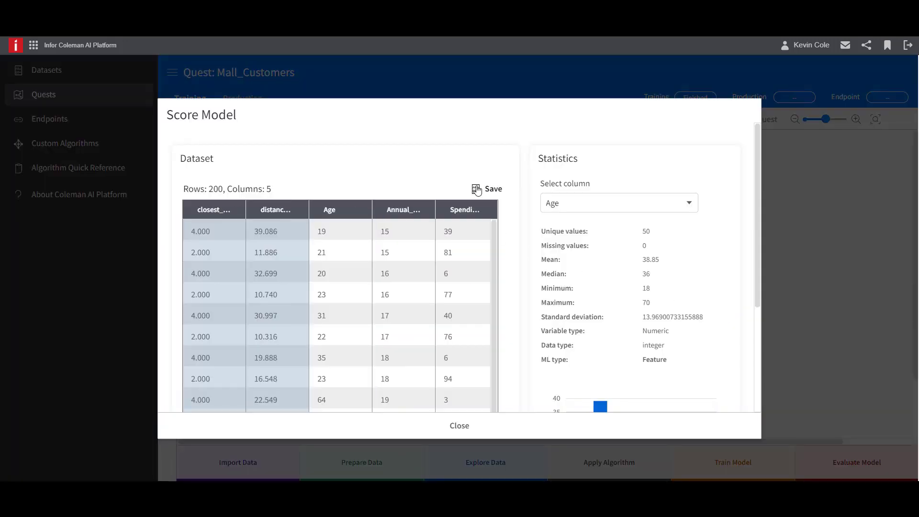
{"action": "left_click", "coordinate": [476, 190]}
{"action": "type", "text": "Clustering_Results"}
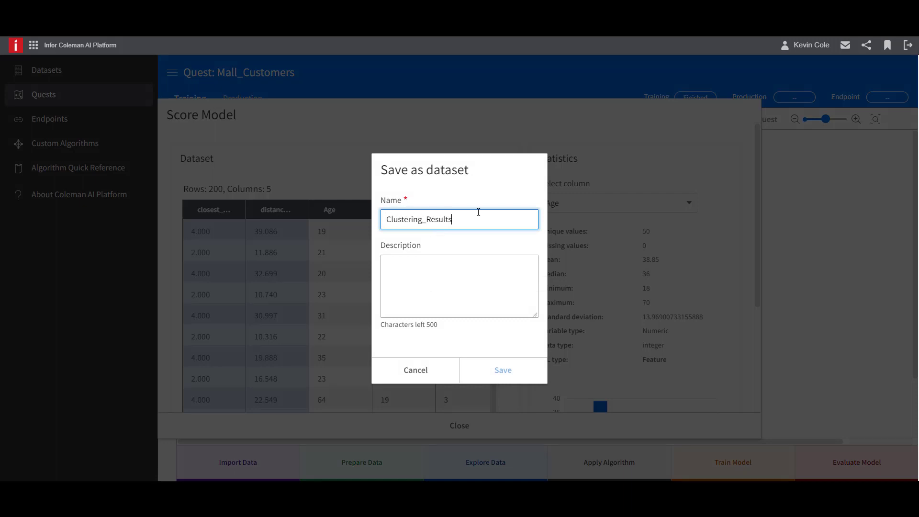
{"action": "left_click", "coordinate": [497, 308]}
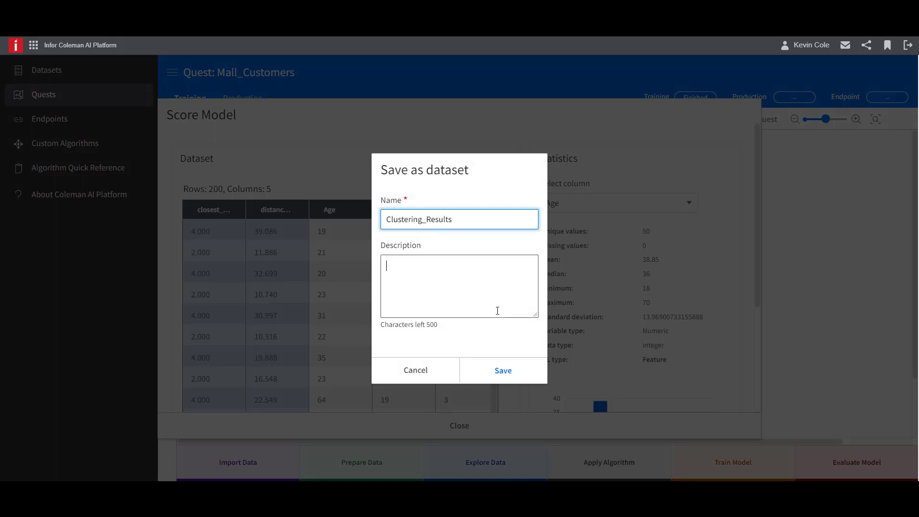
{"action": "left_click", "coordinate": [503, 371]}
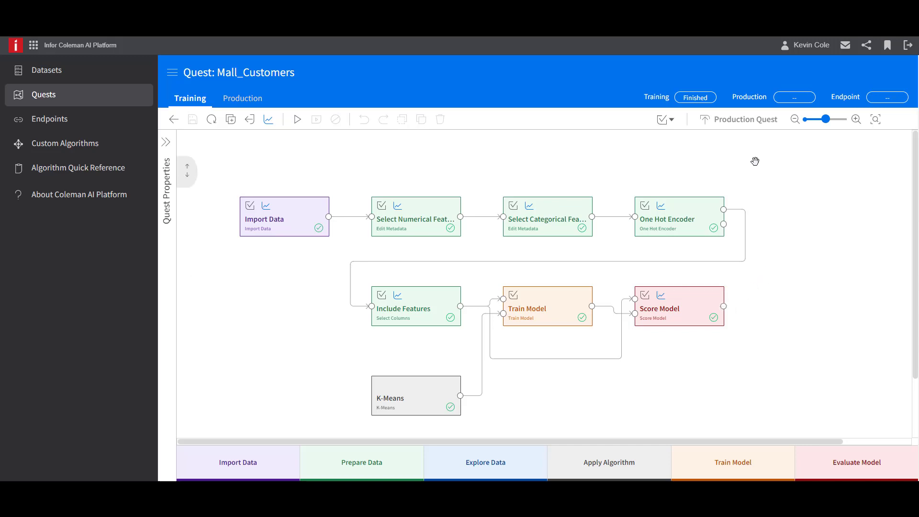
Open the existing Cole_Notebook_Test notebook from the custom algorithms.
{"action": "left_click", "coordinate": [120, 147]}
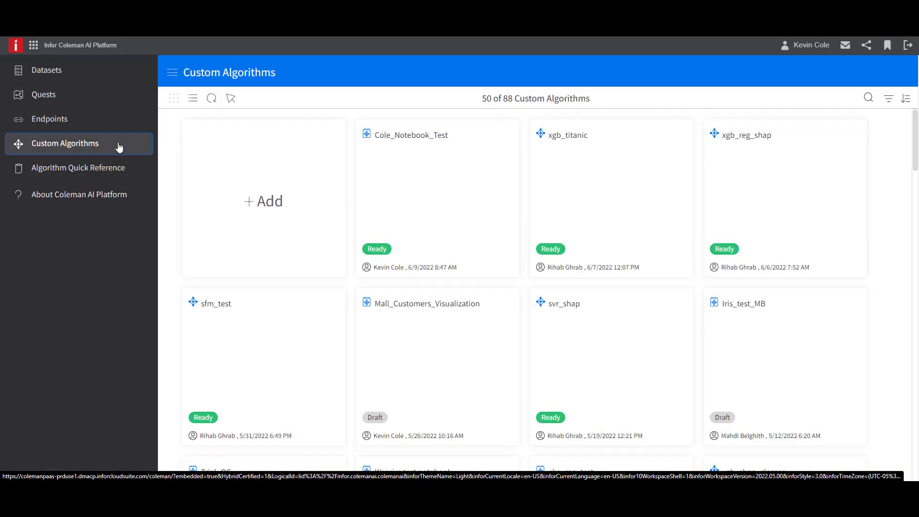
{"action": "left_click", "coordinate": [266, 201]}
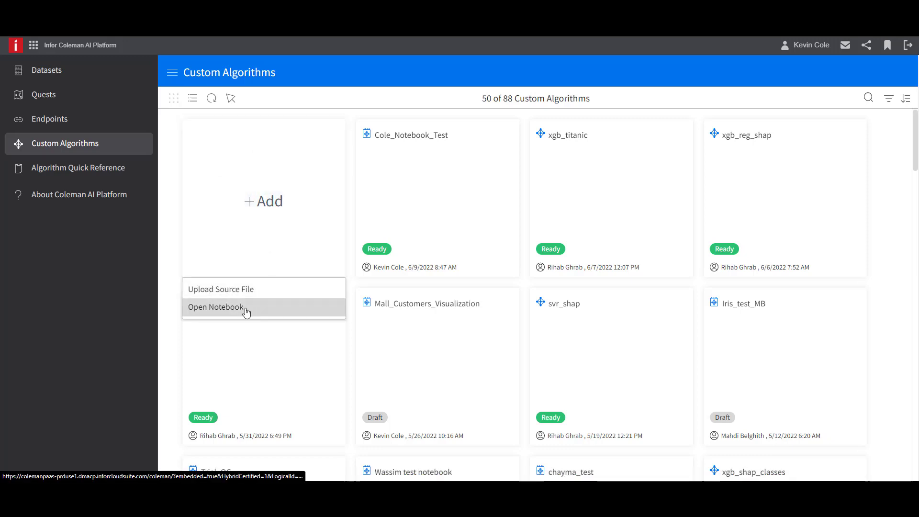
{"action": "left_click", "coordinate": [414, 231]}
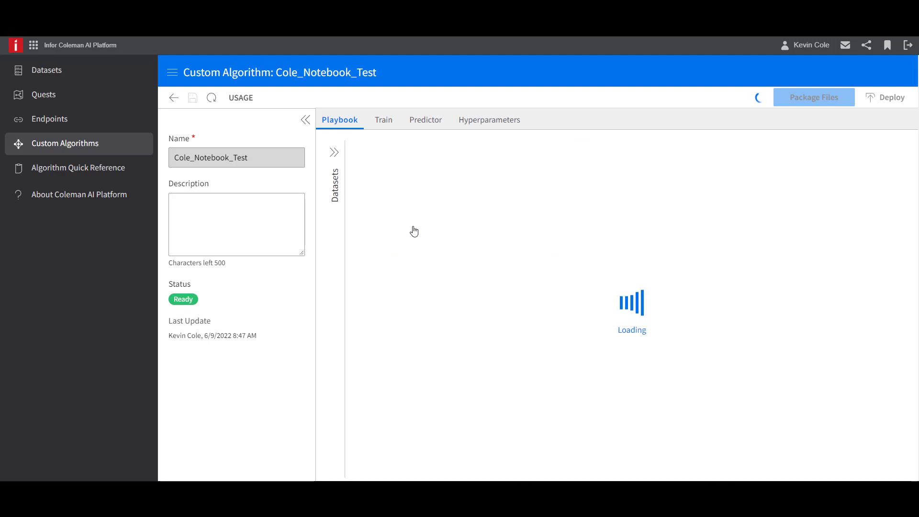
Review the datasets loaded in the notebook and locate Clustering_Results among all available datasets.
{"action": "left_click", "coordinate": [337, 180]}
{"action": "left_click", "coordinate": [427, 253]}
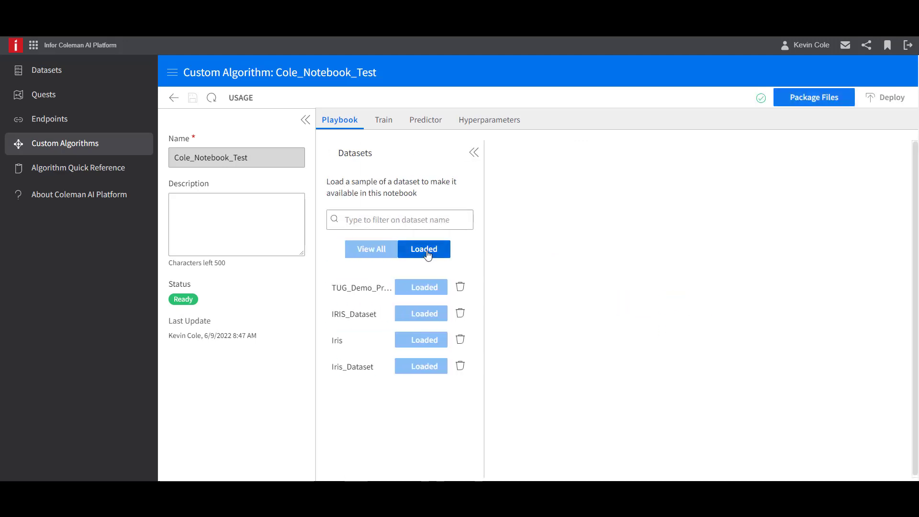
{"action": "left_click", "coordinate": [364, 250]}
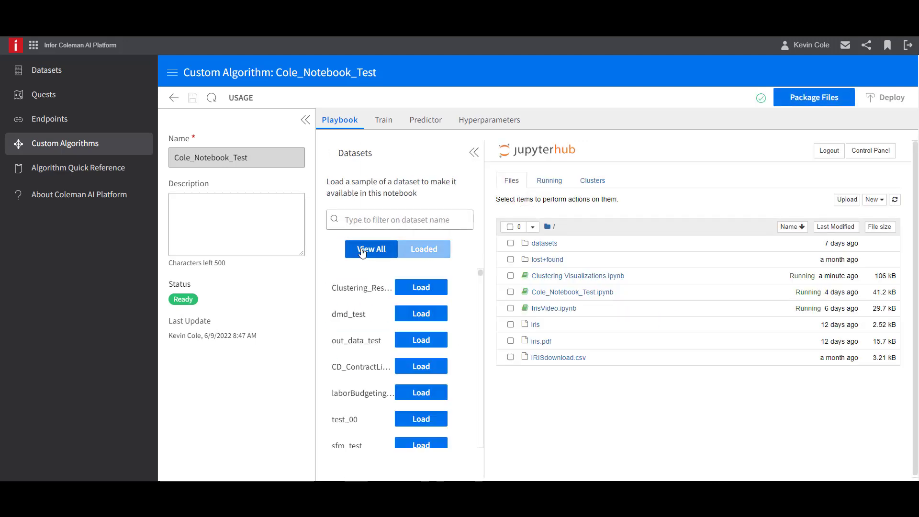
{"action": "left_click_drag", "start_coordinate": [332, 288], "coordinate": [390, 288]}
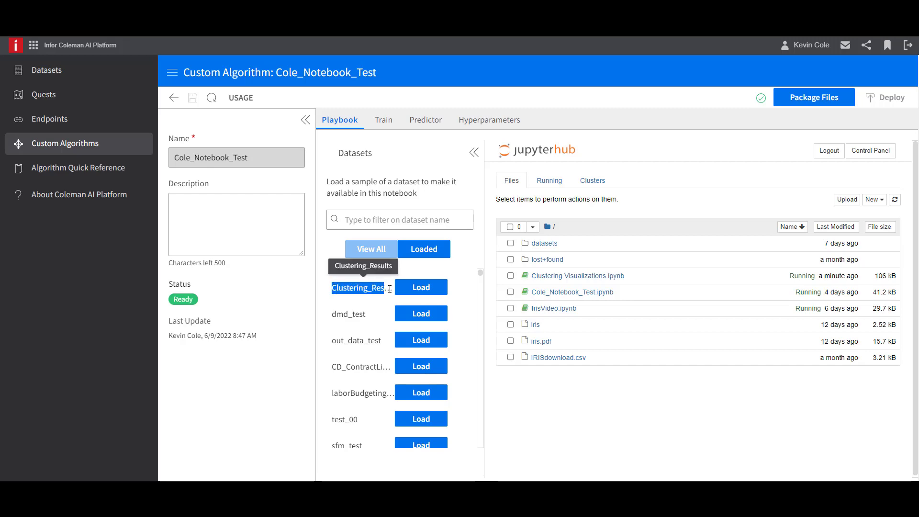
Run the !pip list cell in the Clustering Visualizations notebook and look through the installed packages.
{"action": "left_click", "coordinate": [552, 277]}
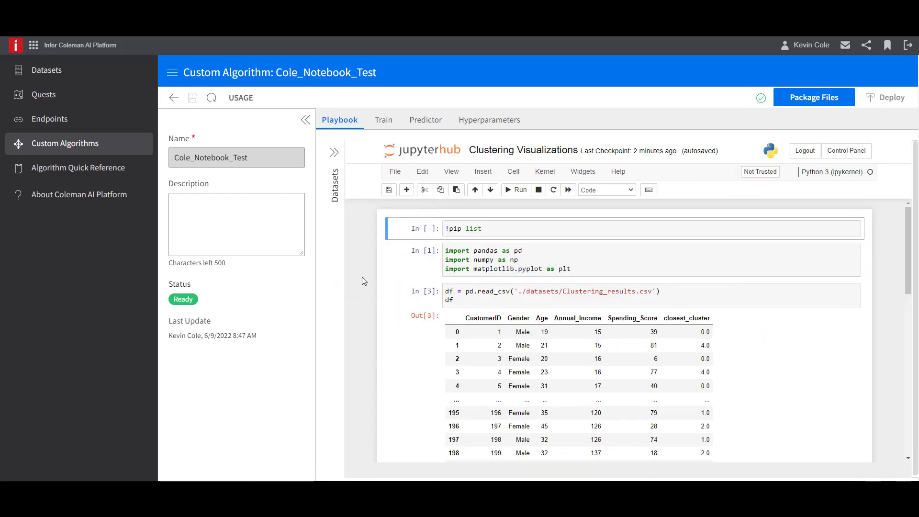
{"action": "left_click", "coordinate": [305, 120]}
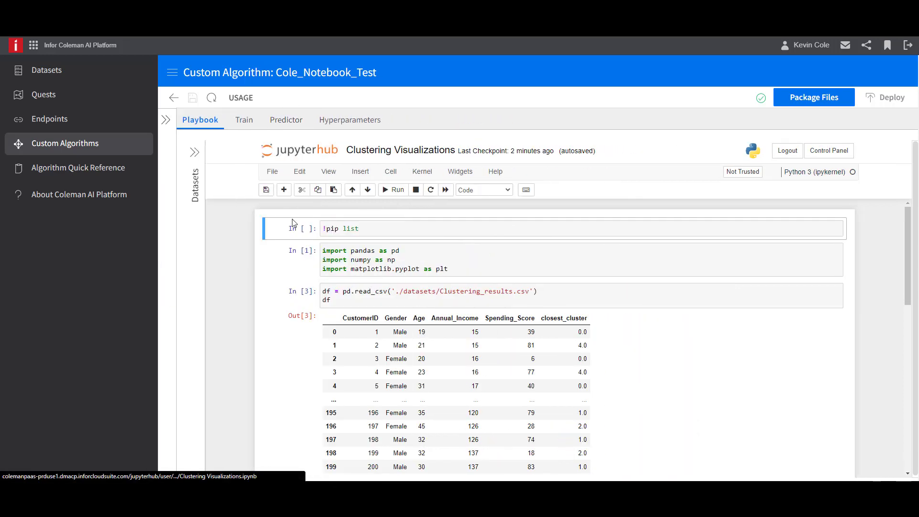
{"action": "left_click", "coordinate": [376, 229]}
{"action": "key", "text": "shift+Return"}
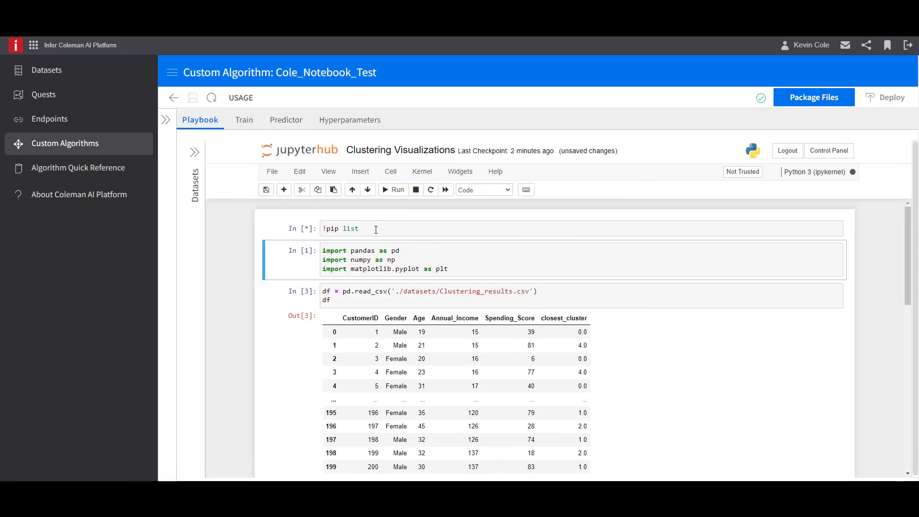
{"action": "scroll", "coordinate": [521, 297], "scroll_direction": "down", "scroll_amount": 15}
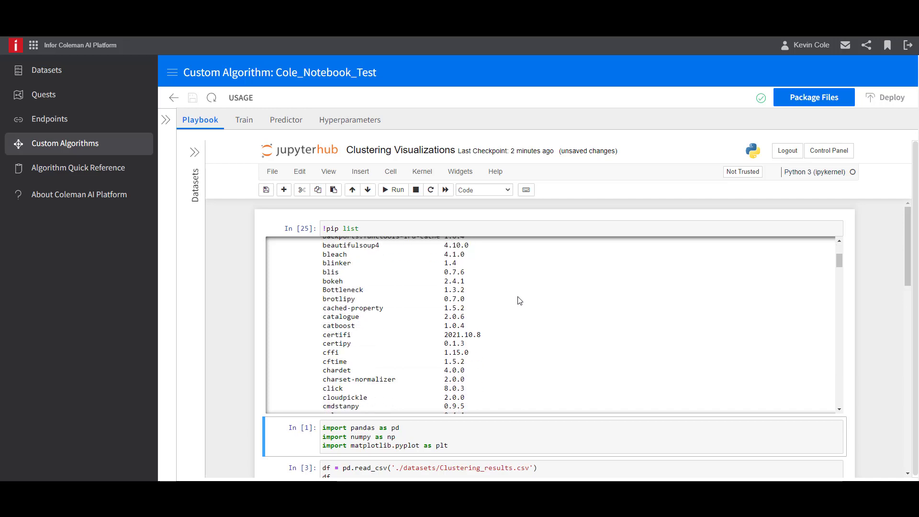
{"action": "scroll", "coordinate": [519, 300], "scroll_direction": "down", "scroll_amount": 15}
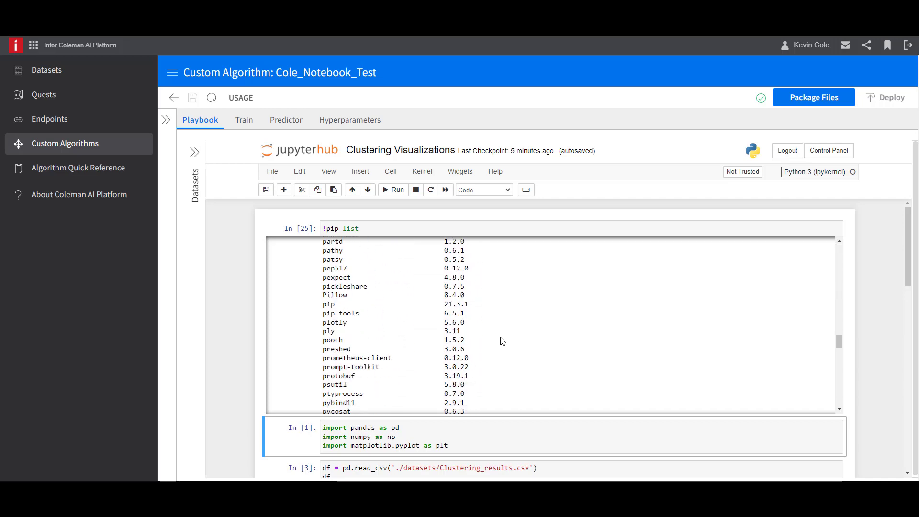
{"action": "scroll", "coordinate": [683, 359], "scroll_direction": "down", "scroll_amount": 8}
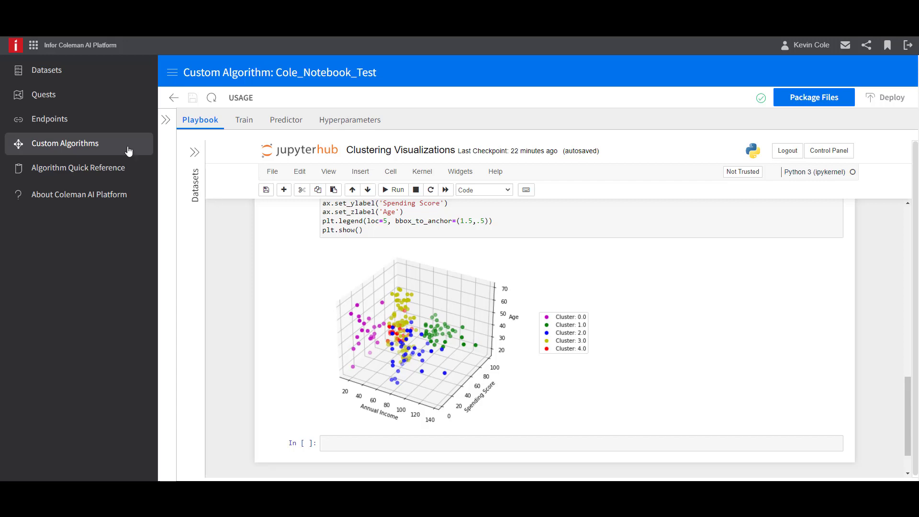
Auto-select the activities for realtime production in the Mall_Customers quest and save it.
{"action": "left_click", "coordinate": [59, 93]}
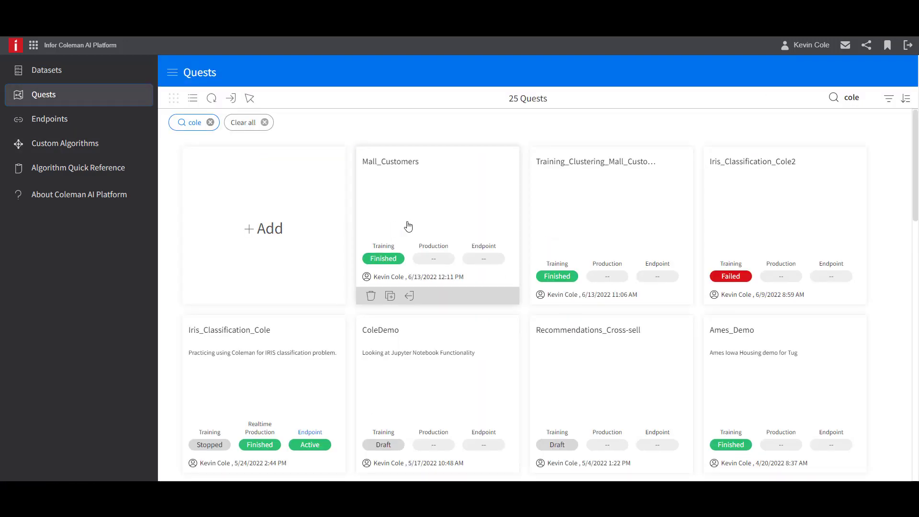
{"action": "left_click", "coordinate": [408, 227]}
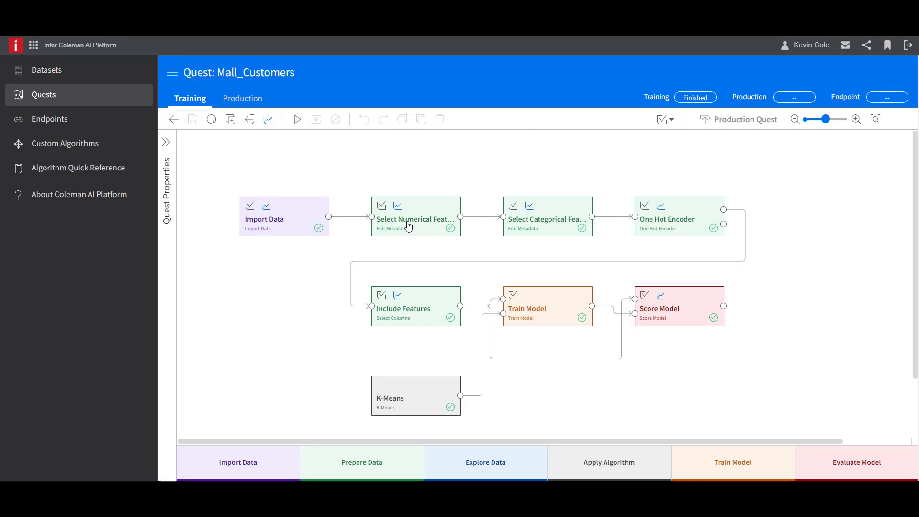
{"action": "left_click", "coordinate": [665, 120]}
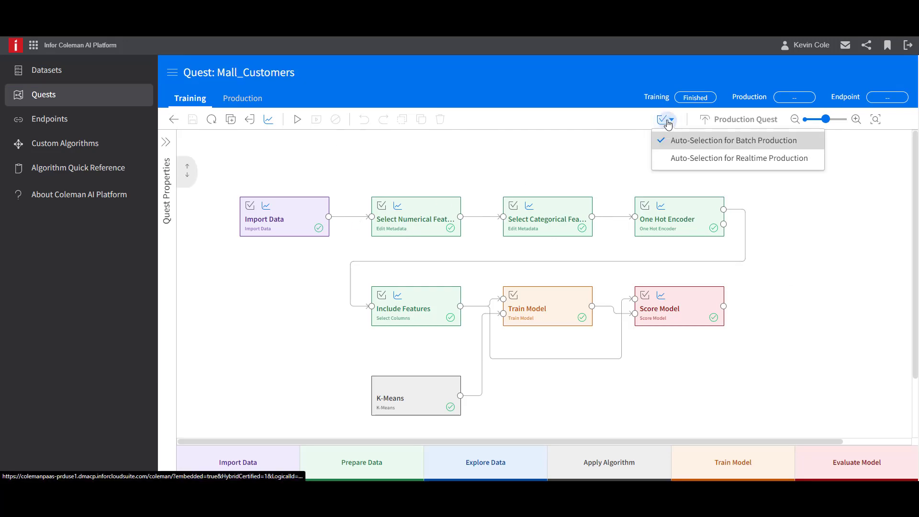
{"action": "left_click", "coordinate": [685, 158]}
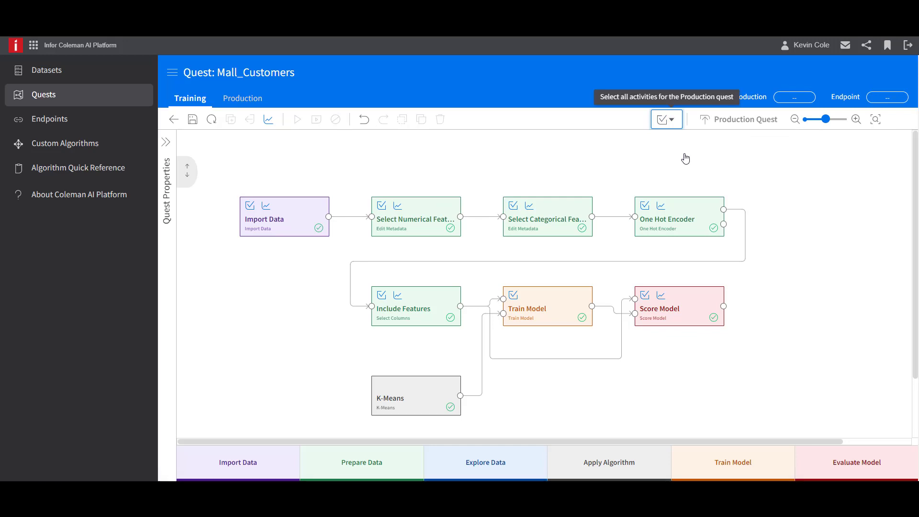
{"action": "left_click", "coordinate": [193, 121]}
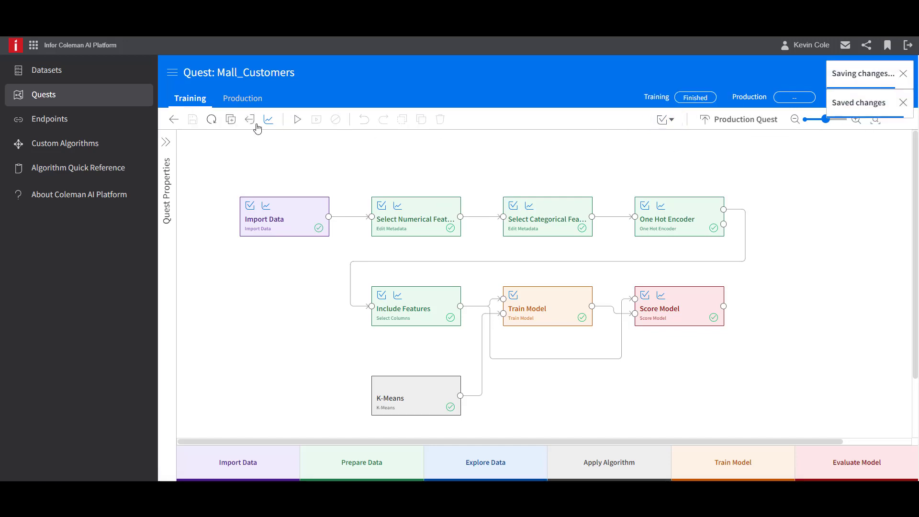
Create a Realtime Production quest from the Mall_Customers training quest, and save and run it.
{"action": "left_click", "coordinate": [755, 121]}
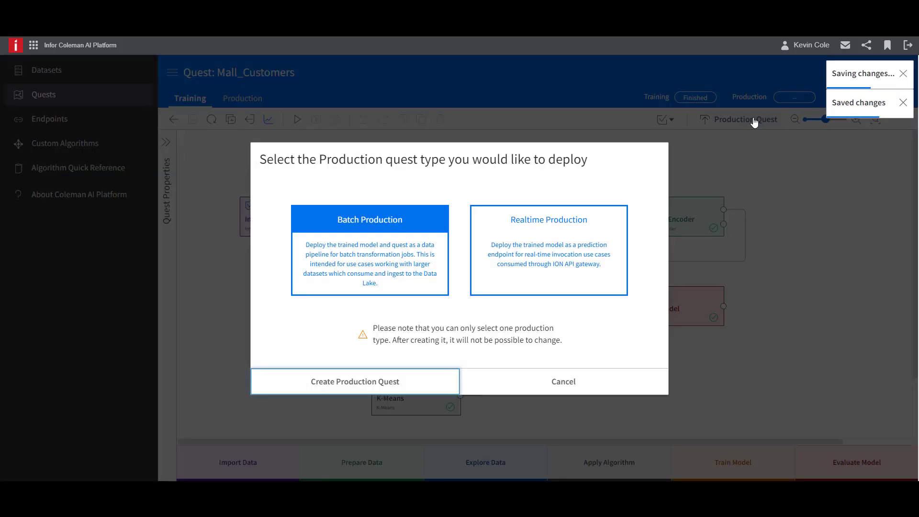
{"action": "left_click", "coordinate": [502, 254]}
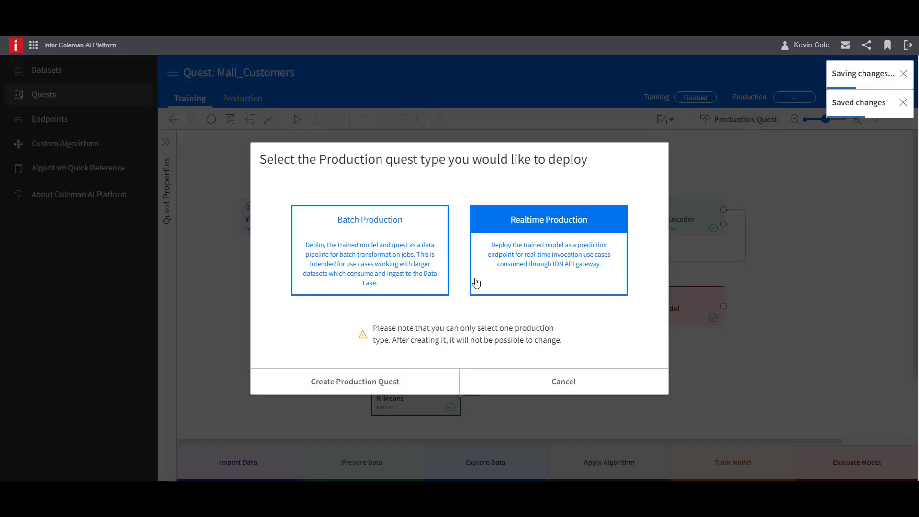
{"action": "left_click", "coordinate": [420, 383]}
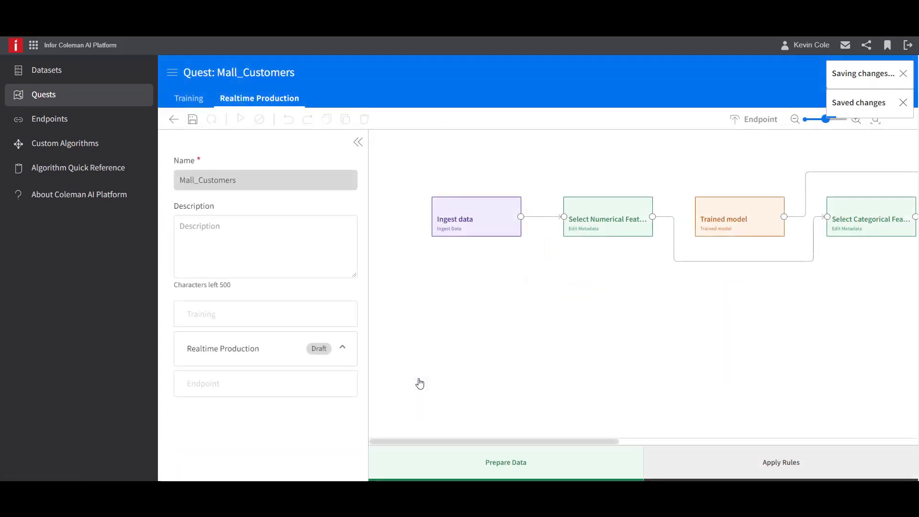
{"action": "left_click", "coordinate": [193, 122]}
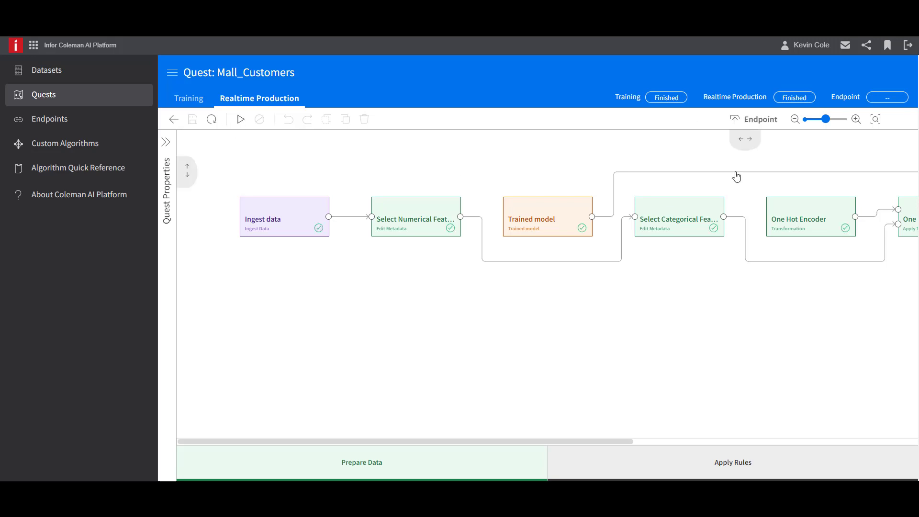
Create an endpoint named Mall_Customers_Endpoint for the realtime production quest.
{"action": "left_click", "coordinate": [749, 133]}
{"action": "type", "text": "Mall_Customers_Endpoint"}
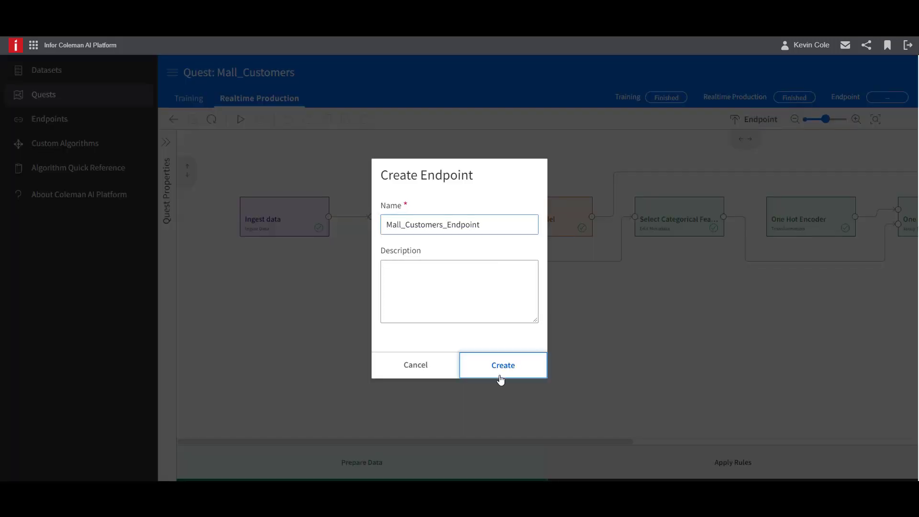
{"action": "left_click", "coordinate": [499, 372]}
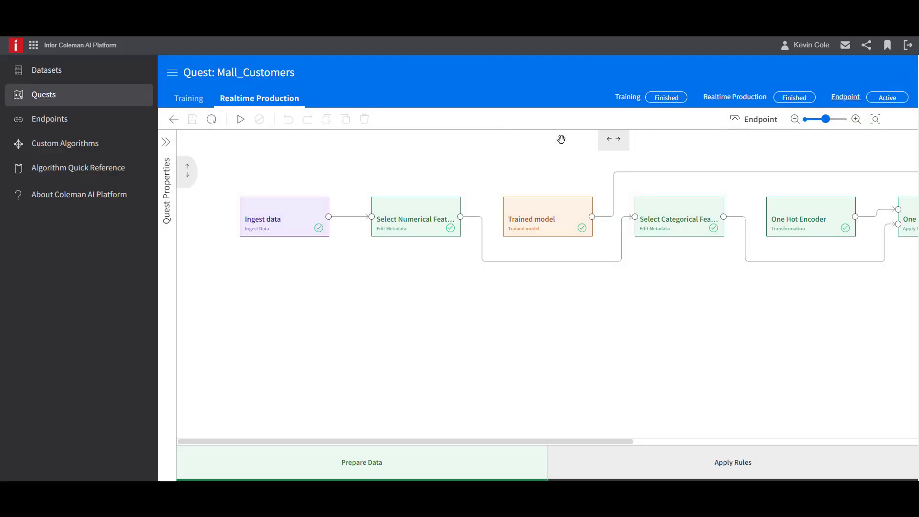
Run a prediction on Mall_Customers_Endpoint from a JSON message with a customer ID, Gender Male, Age 25, Annual_Income__k$_ 55 and Spending_Score__1_100_ 60.
{"action": "left_click", "coordinate": [82, 126]}
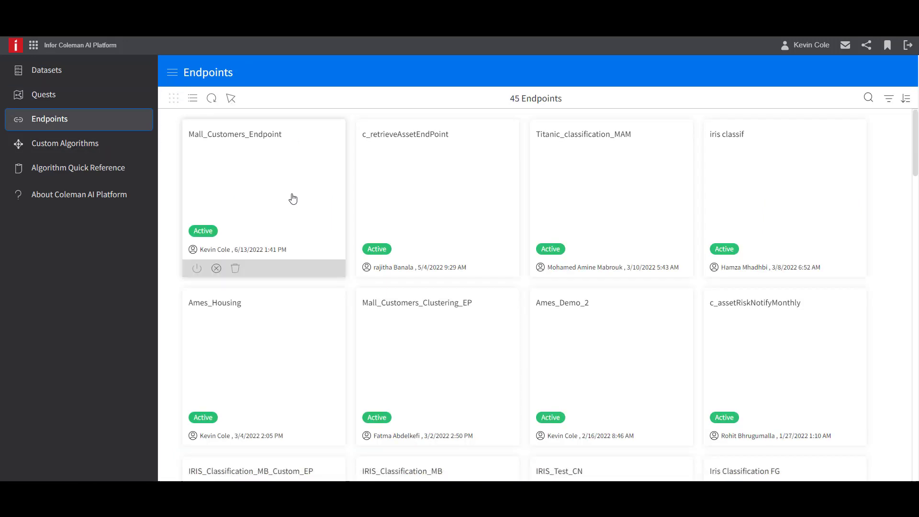
{"action": "left_click", "coordinate": [293, 198]}
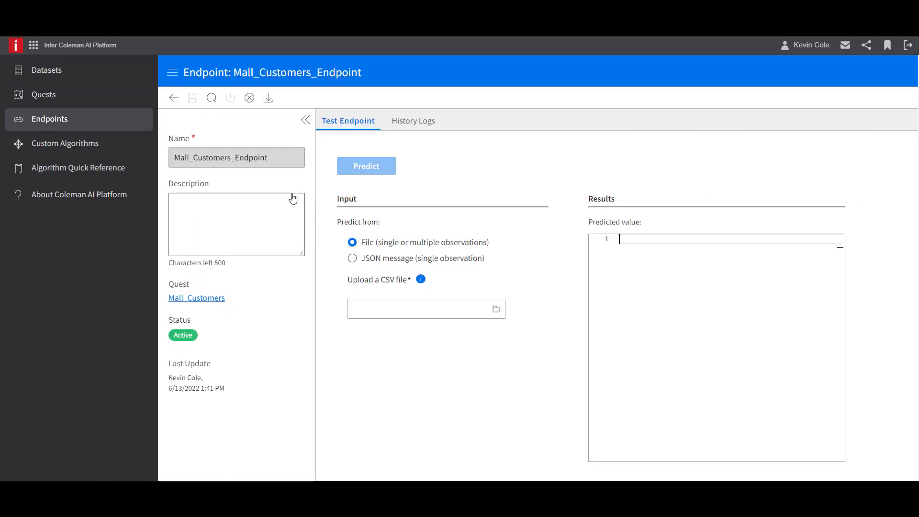
{"action": "left_click", "coordinate": [370, 262]}
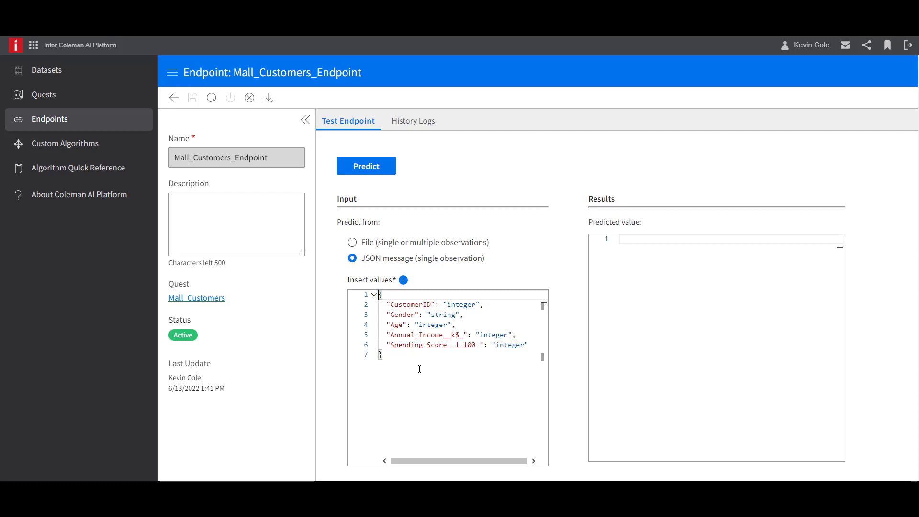
{"action": "key", "text": "ctrl+a"}
{"action": "type", "text": "{   \"CustomerID\": \"234\",   \"Gender\": \"Male\",   \"Age\": \"25\",   \"Annual_Income__k$_\": \"55\",   \"Spending_Score__1_100_\": \"60\" }"}
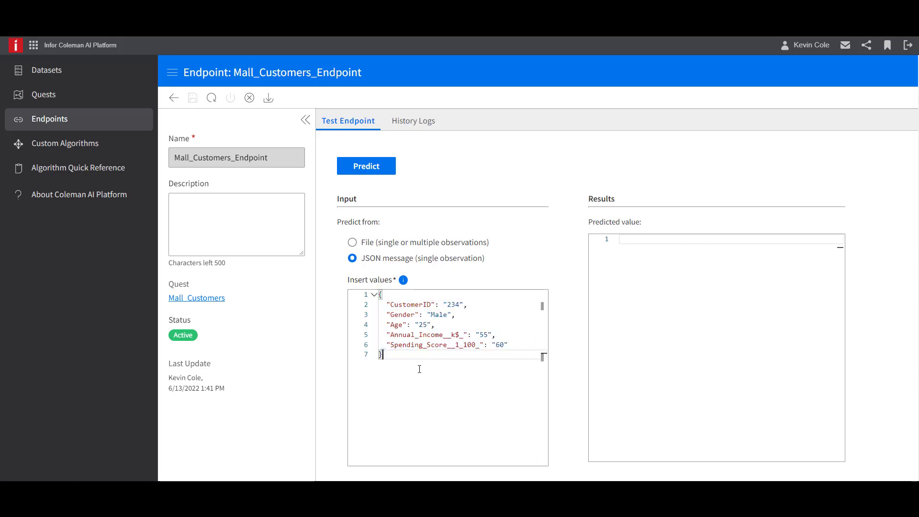
{"action": "left_click", "coordinate": [366, 168]}
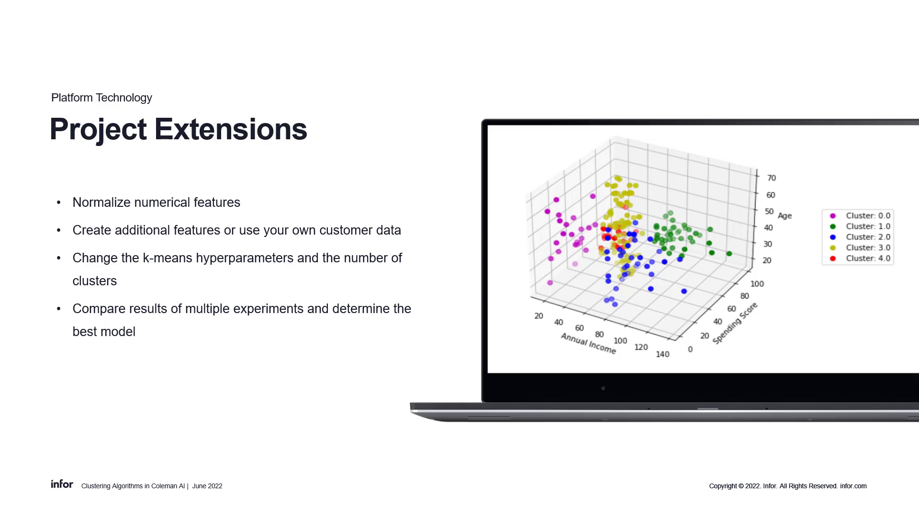
{"action": "key", "text": "Right"}
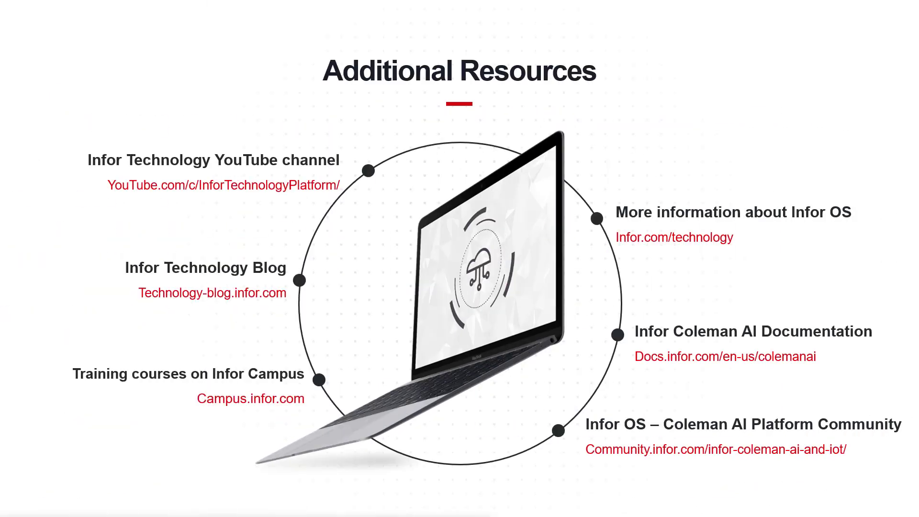